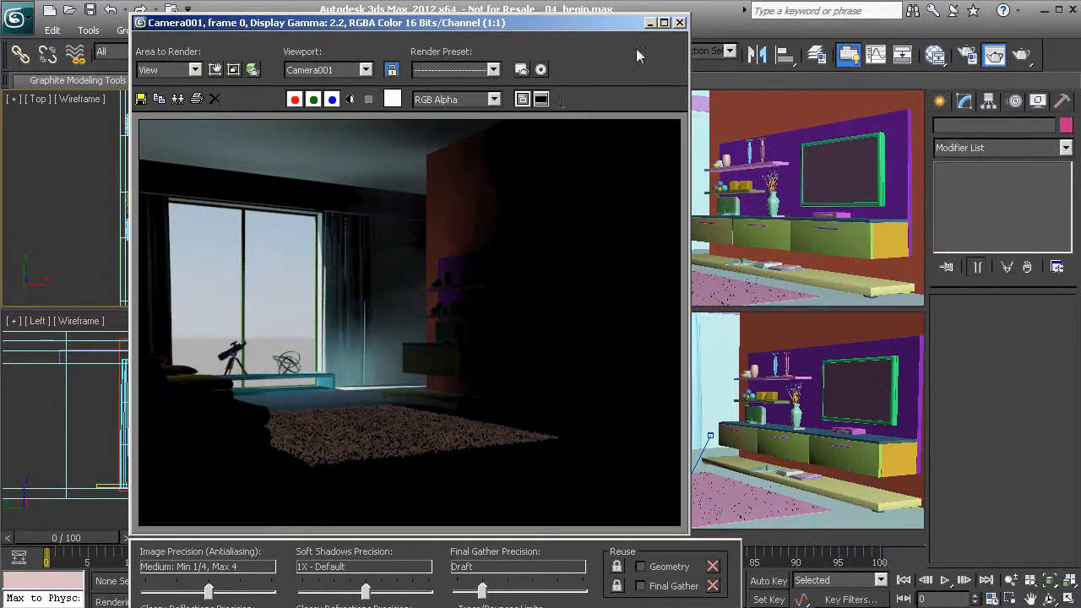
Step: Close the rendered frame and select the daylight system in the Top view
left_click(680, 23)
middle_click_drag(212, 281, 214, 221)
scroll(229, 253, "up", 3)
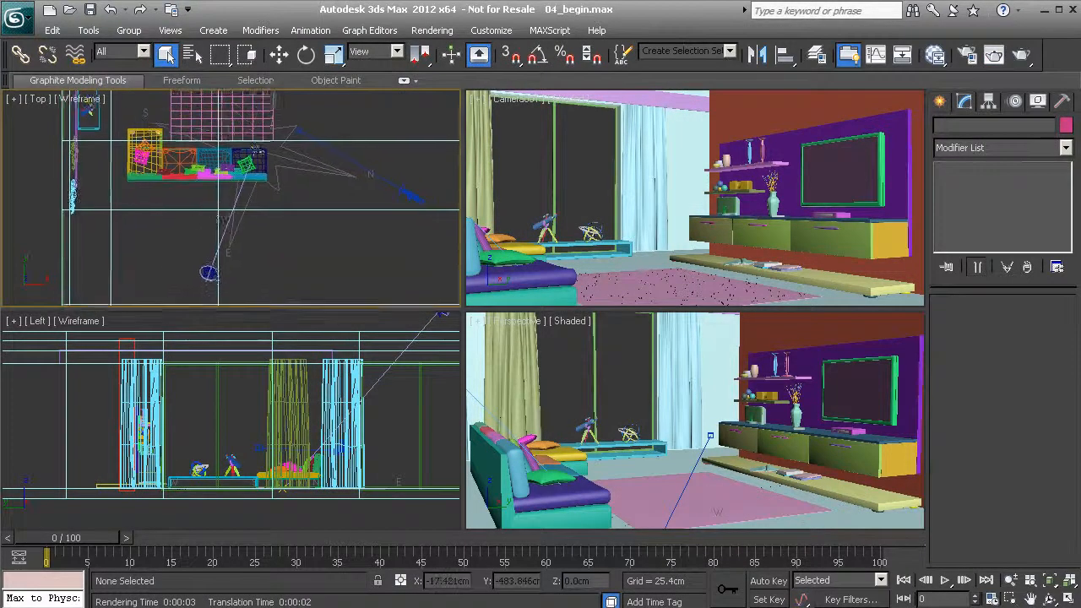
scroll(218, 225, "down", 3)
left_click(211, 255)
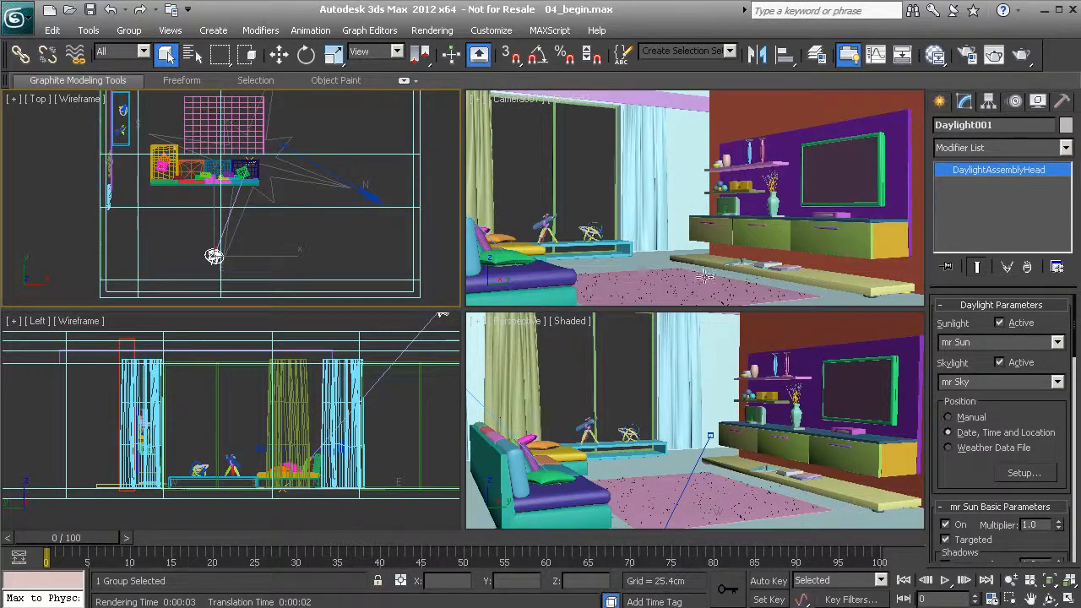
Step: Check the daylight system's sunlight and skylight types, keeping mr Sun for the sunlight and mr Sky for the skylight
left_click(976, 342)
double_click(976, 343)
left_click(979, 381)
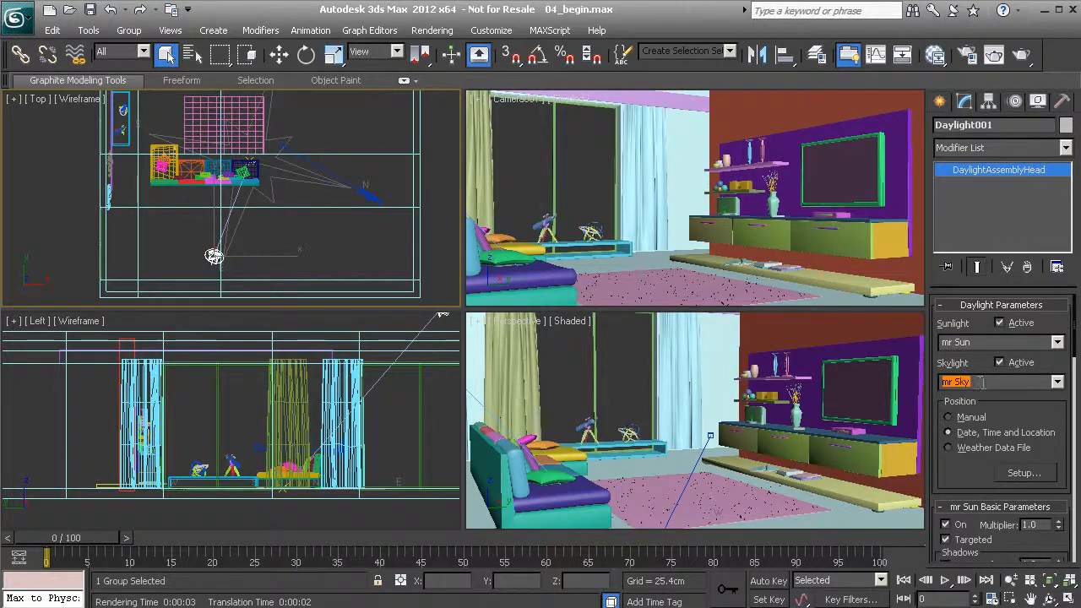
left_click(1056, 342)
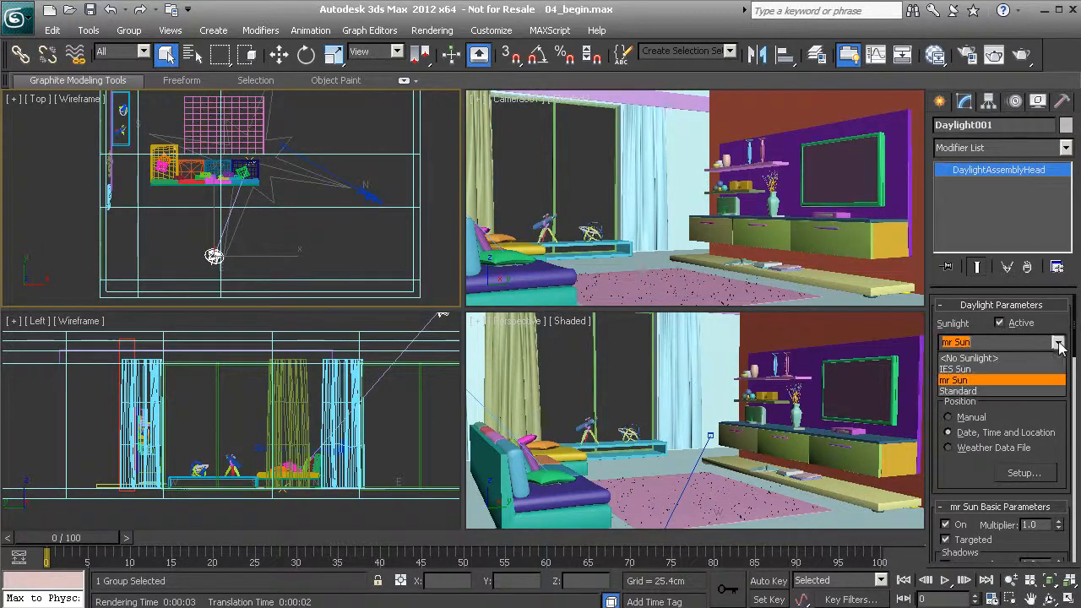
left_click(973, 380)
left_click(971, 382)
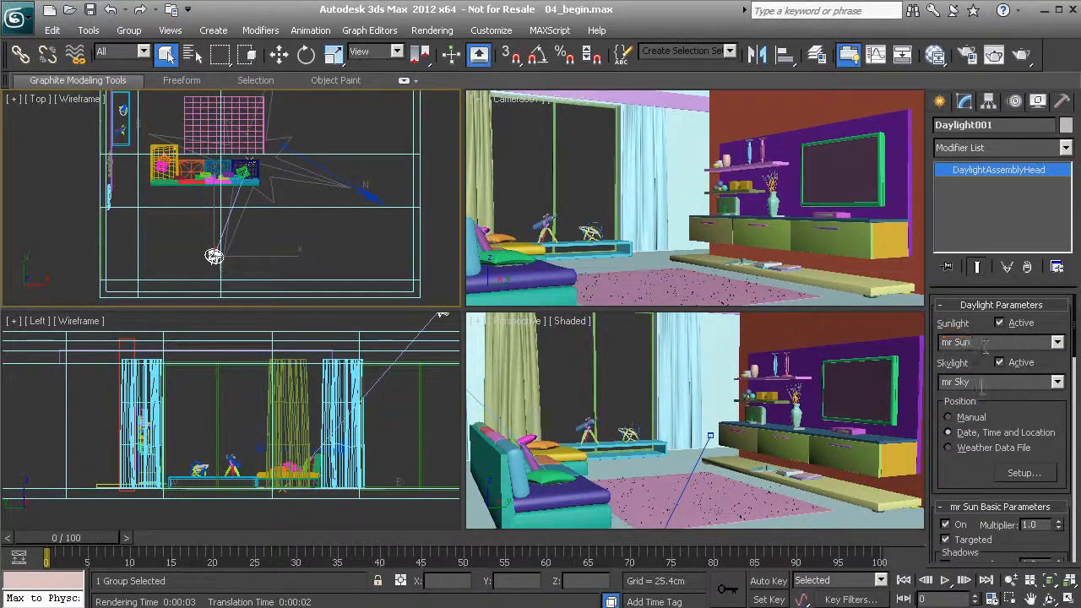
left_click(983, 344)
left_click(981, 383)
left_click(989, 346)
left_click(987, 382)
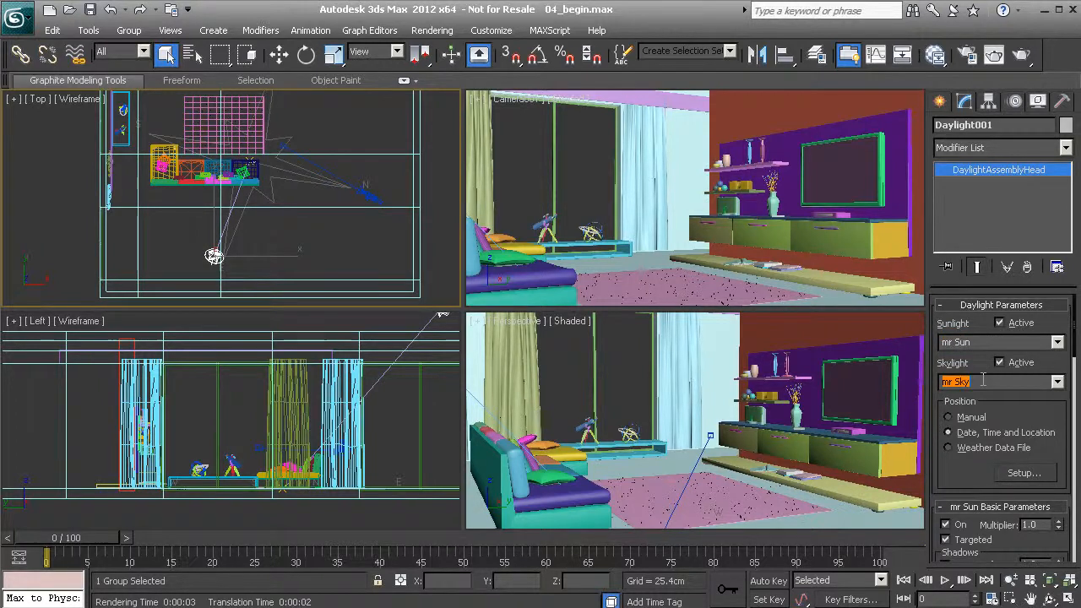
Step: Switch the scene's exposure control to mr Photographic Exposure Control and re-render the Camera001 view
left_click(431, 31)
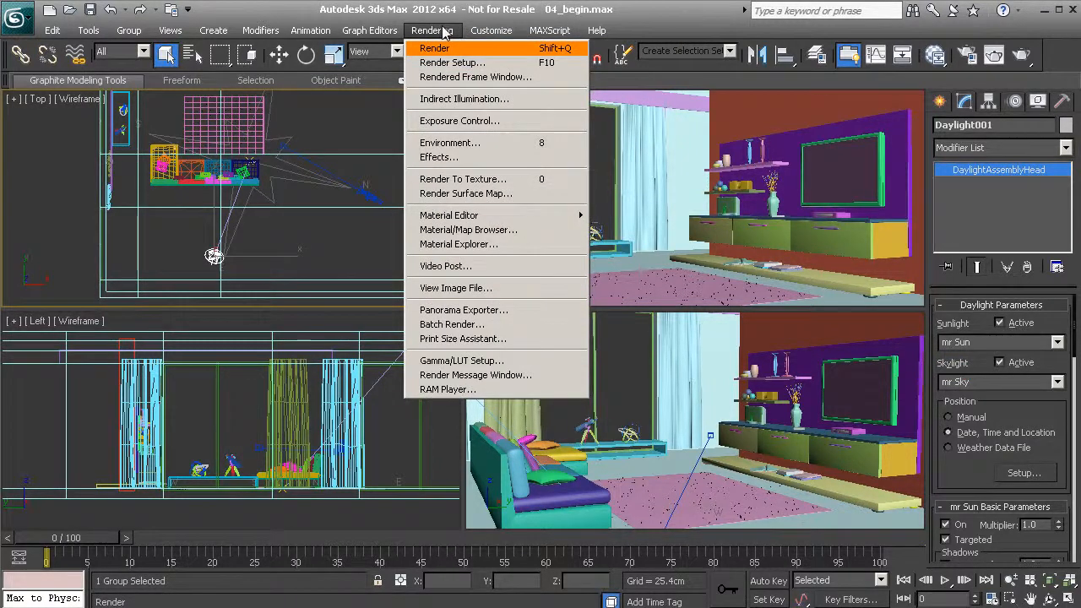
left_click(518, 122)
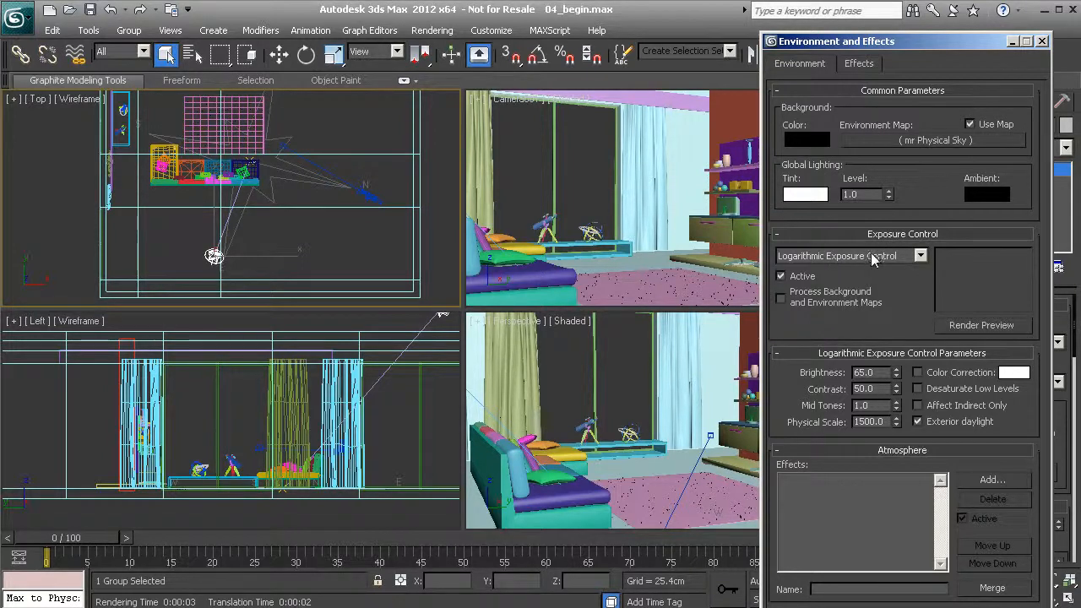
left_click(920, 257)
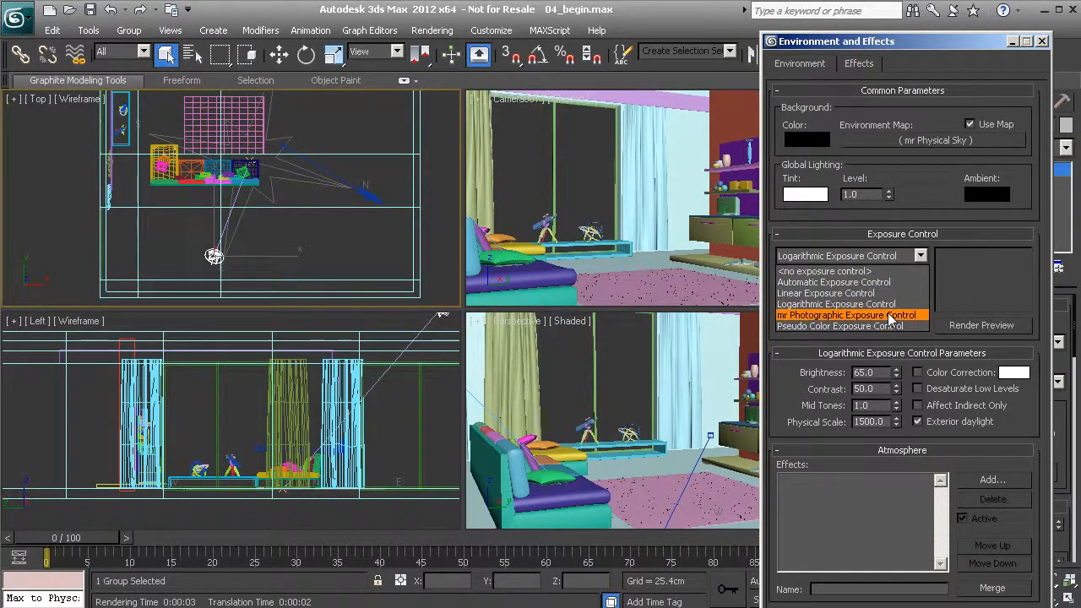
left_click(832, 318)
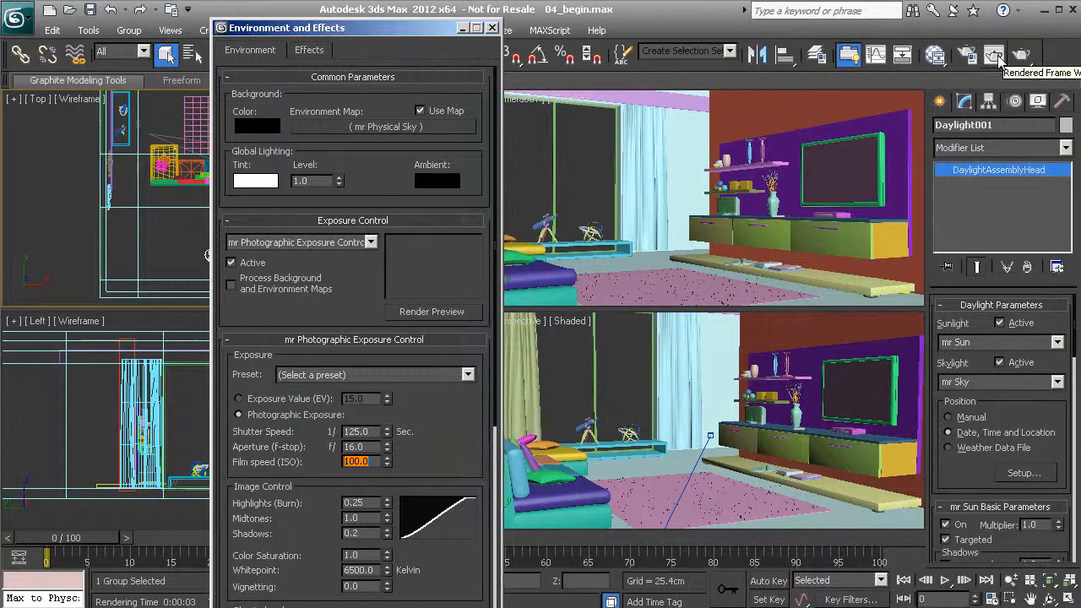
left_click(994, 57)
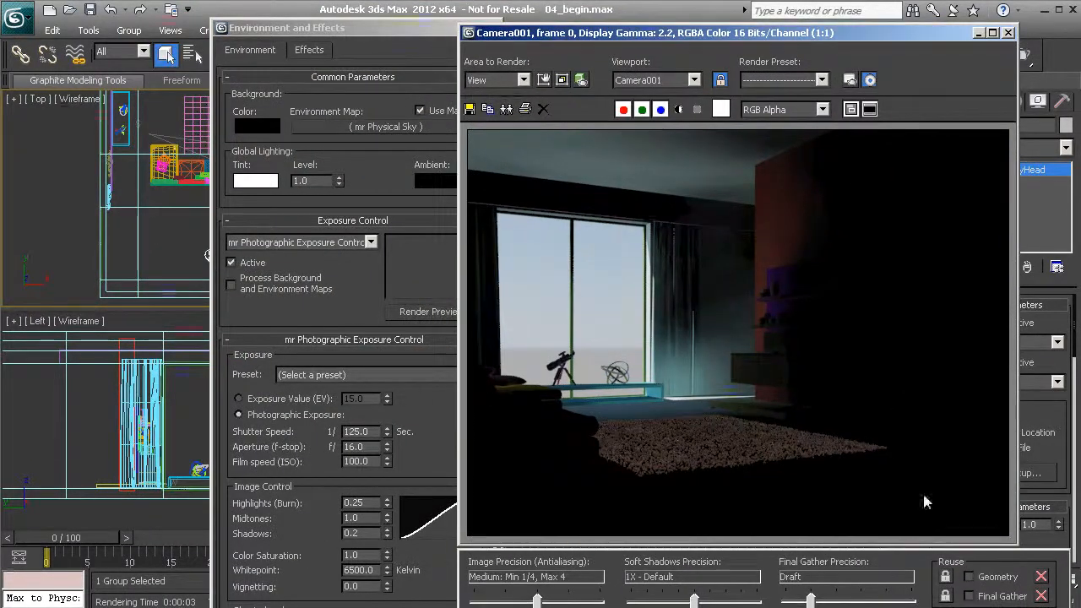
key("shift+q")
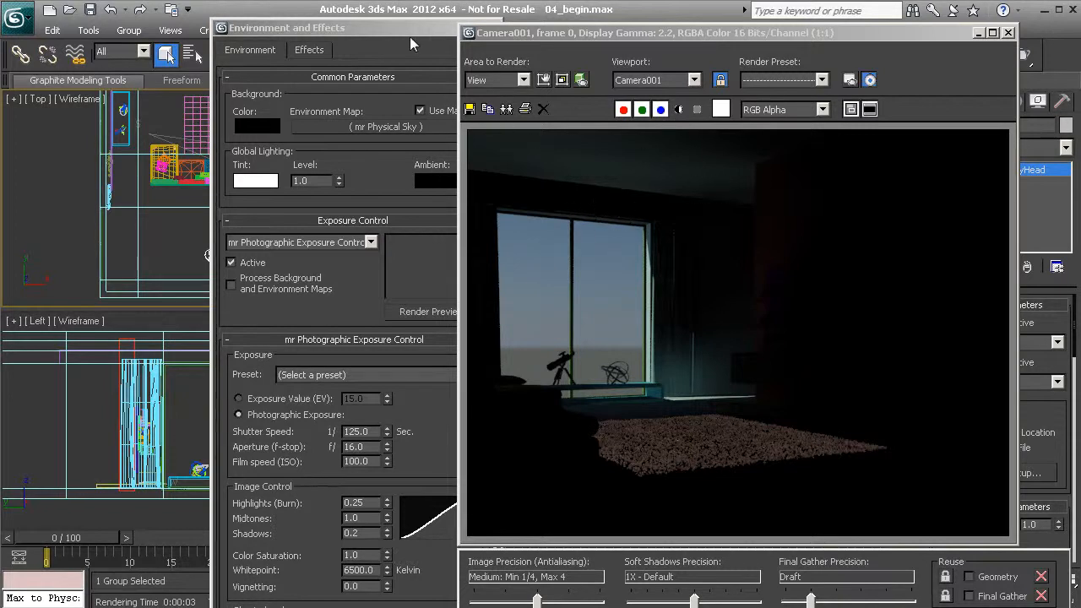
Step: Apply the exposure preset Physically Based Lighting, Indoor Daylight and re-render the Camera001 view
left_click(362, 36)
left_click_drag(364, 36, 326, 31)
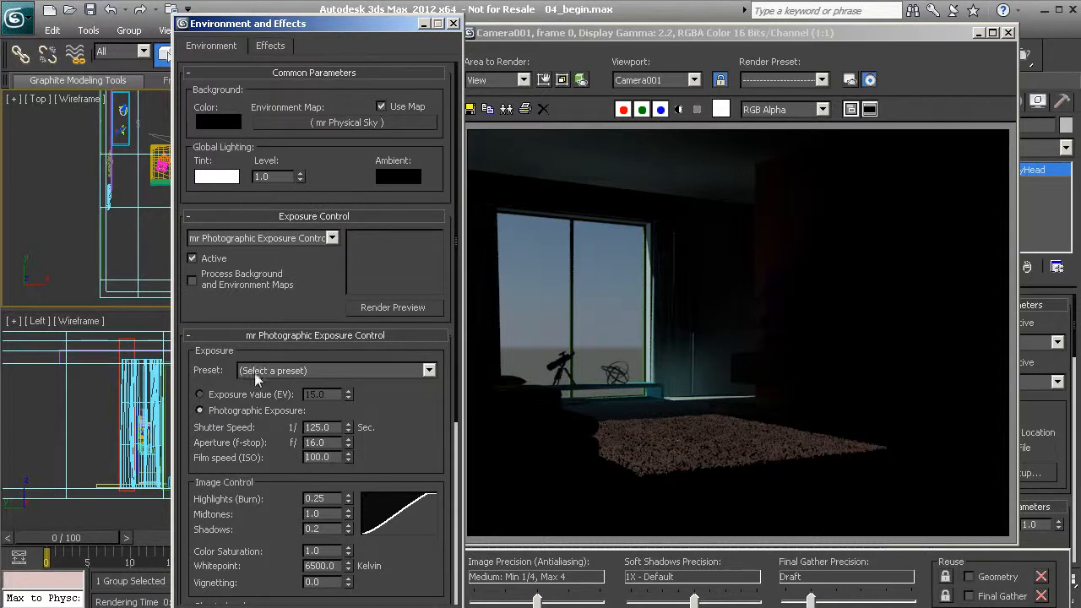
left_click(308, 372)
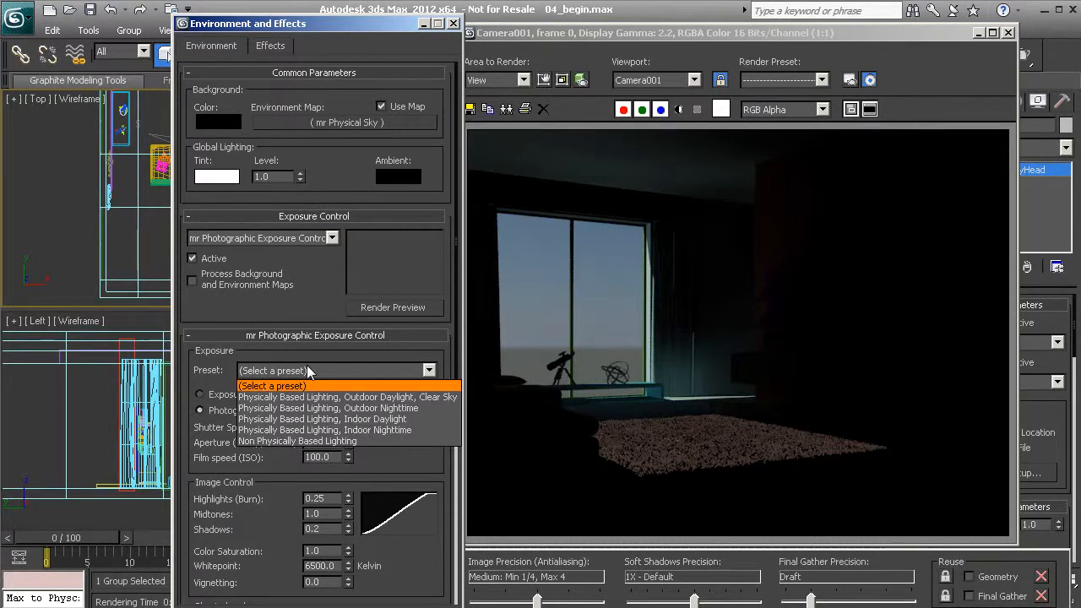
left_click(413, 419)
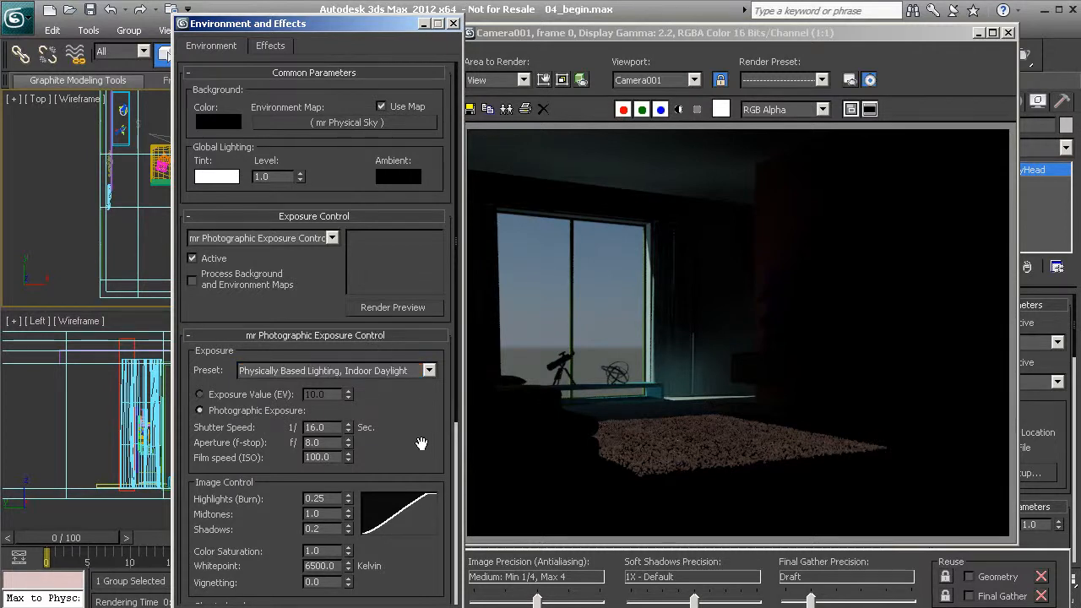
key("shift+q")
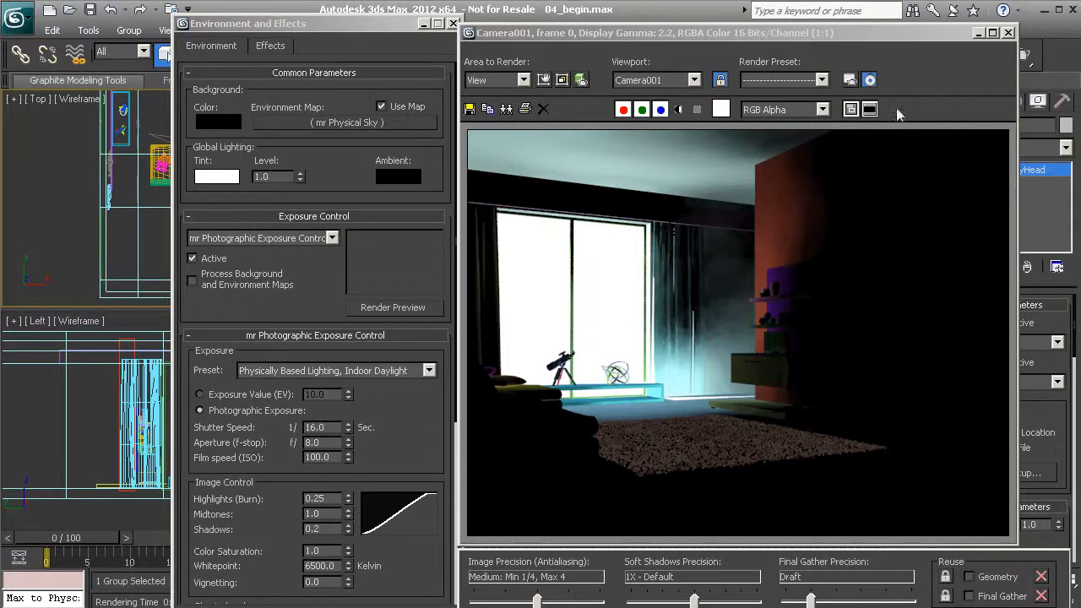
left_click(886, 36)
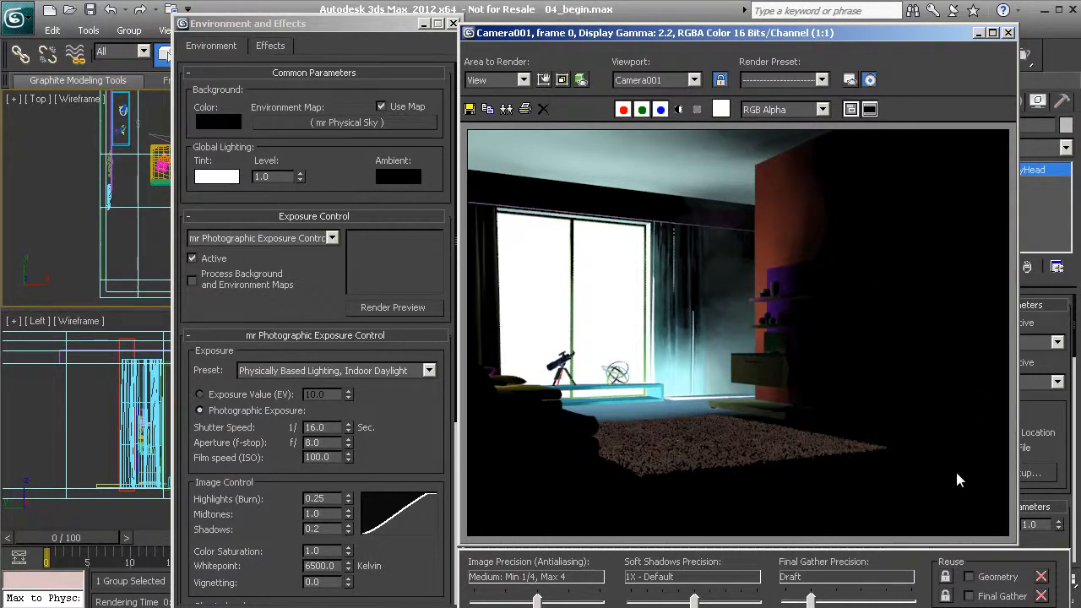
Step: Review the Image Control settings of the photographic exposure, from highlights to vignetting, and close the rendered frame
left_click_drag(432, 420, 427, 321)
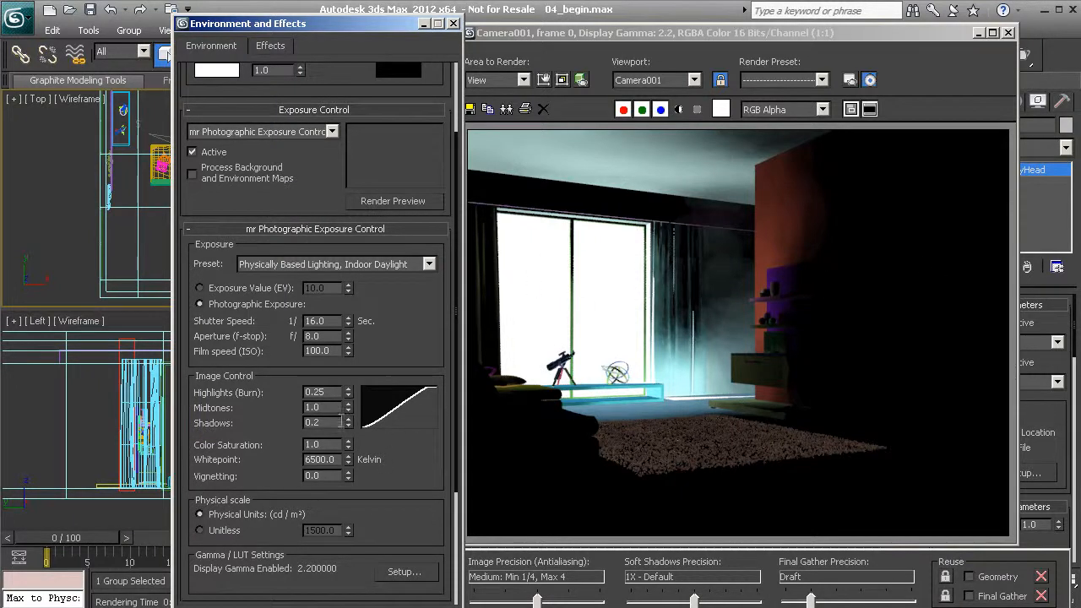
left_click_drag(287, 400, 285, 394)
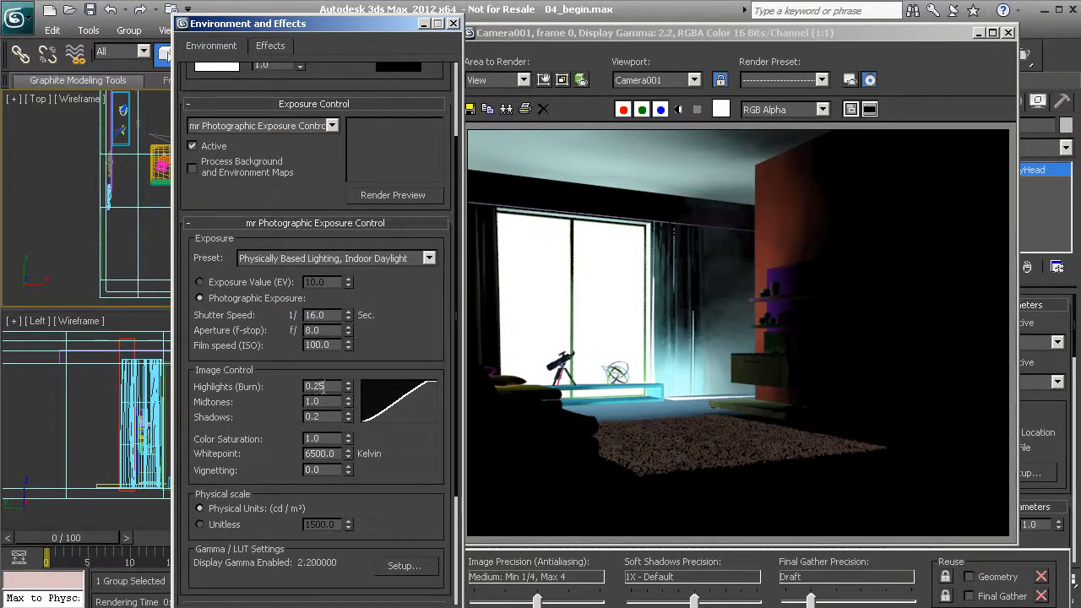
key("Tab")
key("Tab")
key("Tab")
key("Tab")
left_click(1007, 32)
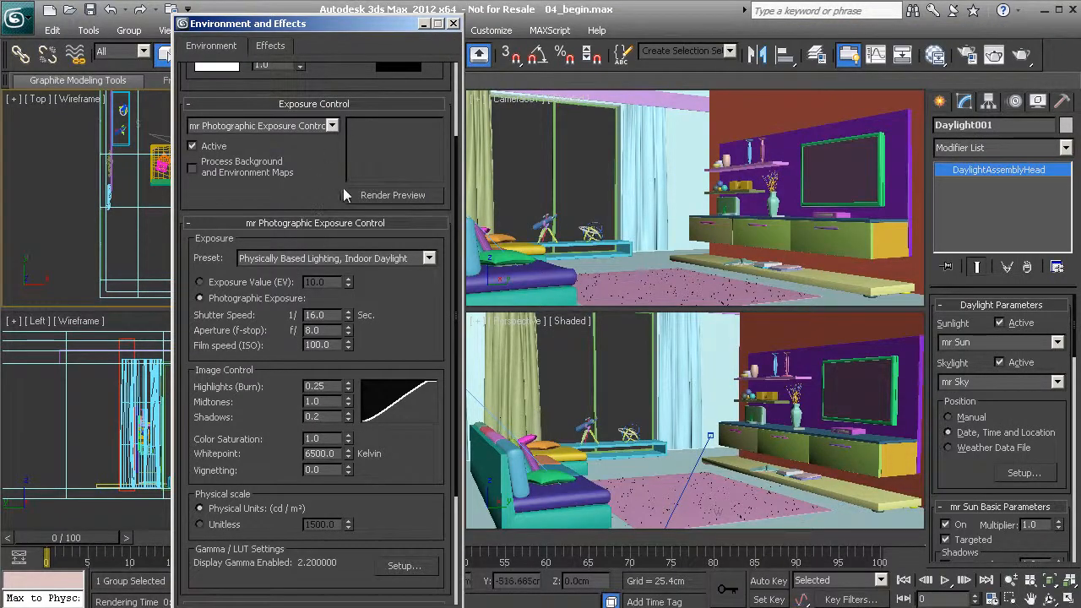
Step: Place the mr Physical Sky environment map in the Slate Material Editor's view as an instance
scroll(455, 147, "up", 3)
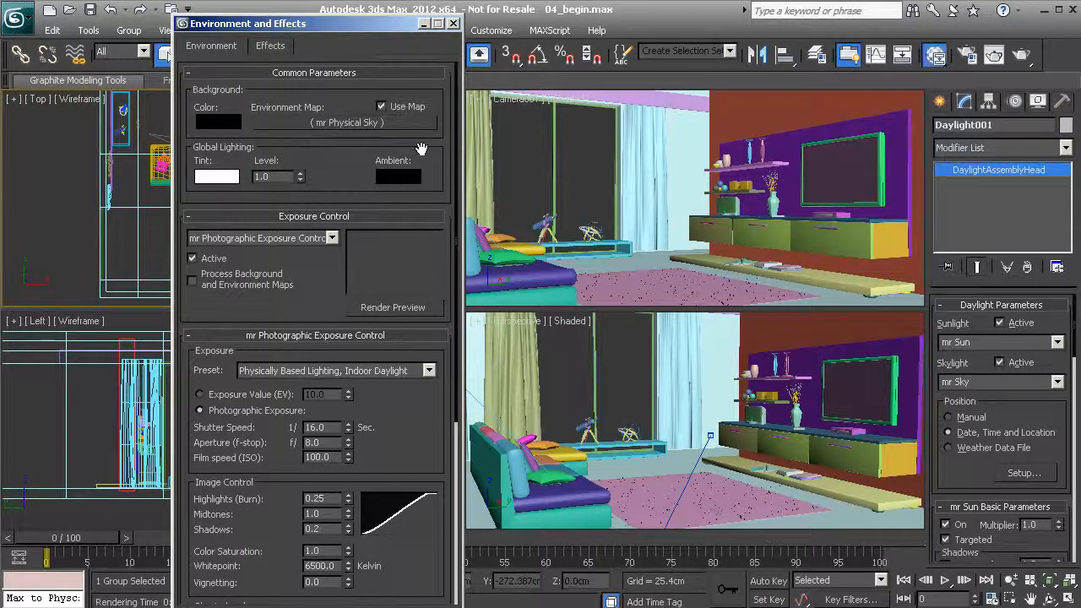
key("m")
left_click_drag(242, 12, 561, 58)
left_click_drag(278, 24, 173, 34)
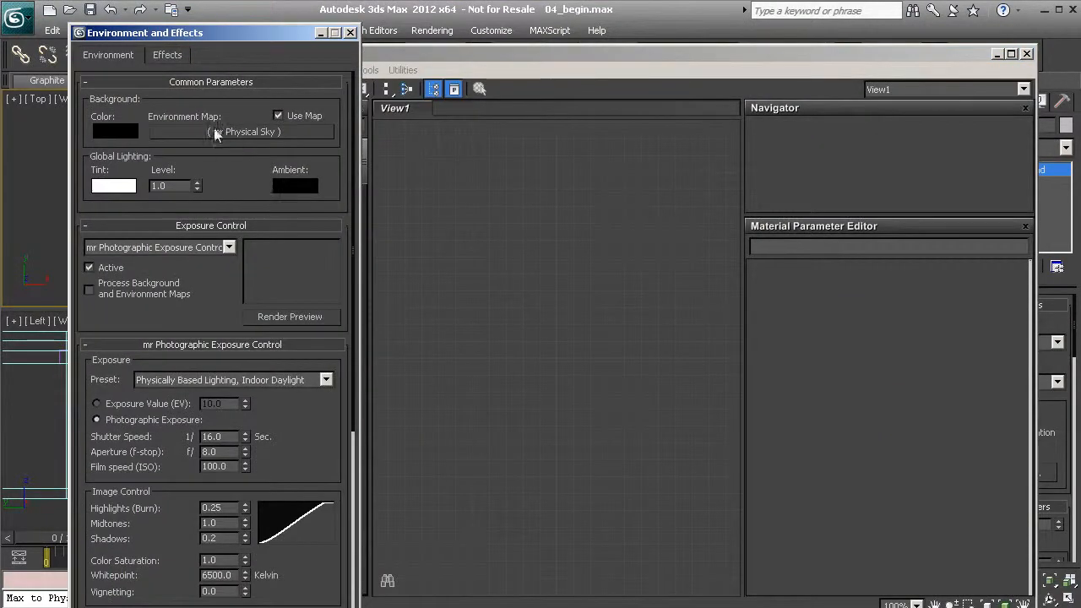
left_click_drag(218, 133, 493, 154)
left_click_drag(598, 237, 599, 236)
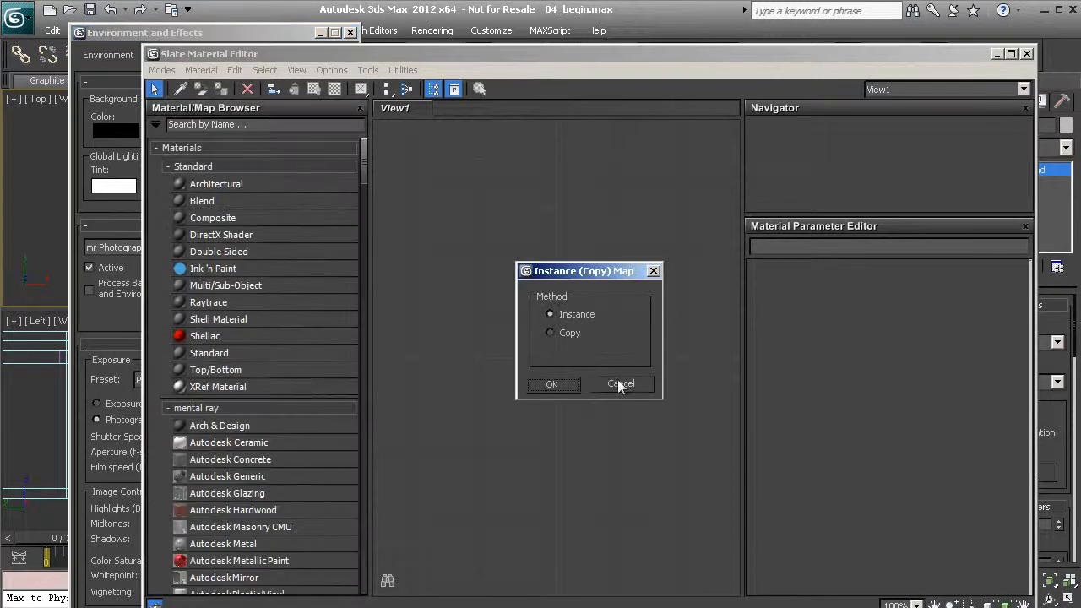
left_click(552, 384)
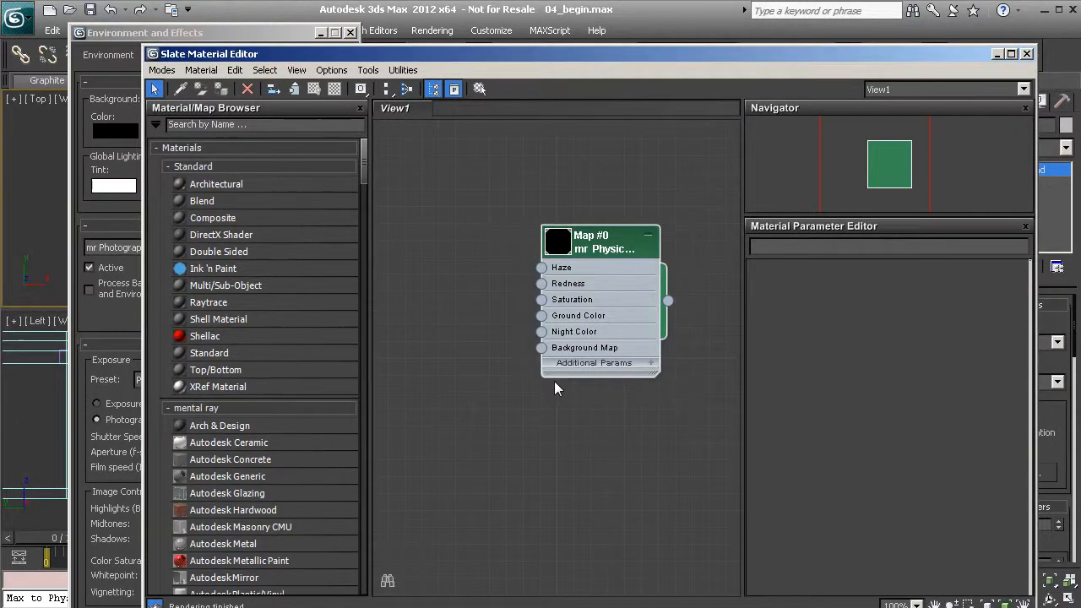
Step: Enable the custom background map of the mr Physical Sky and assign it a Bitmap using background.jpg
double_click(597, 247)
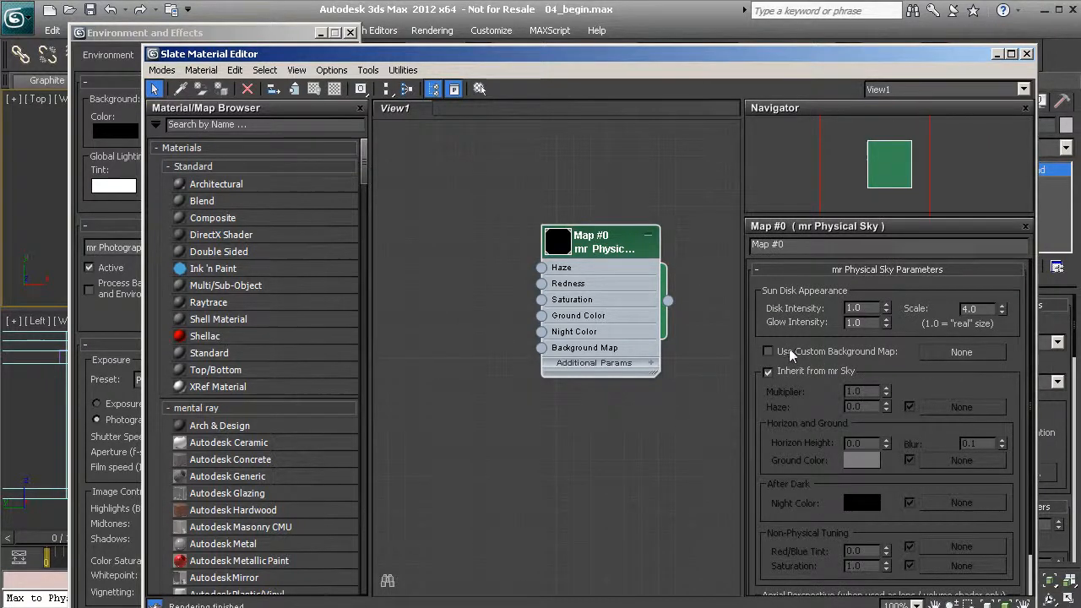
left_click(827, 349)
left_click(949, 355)
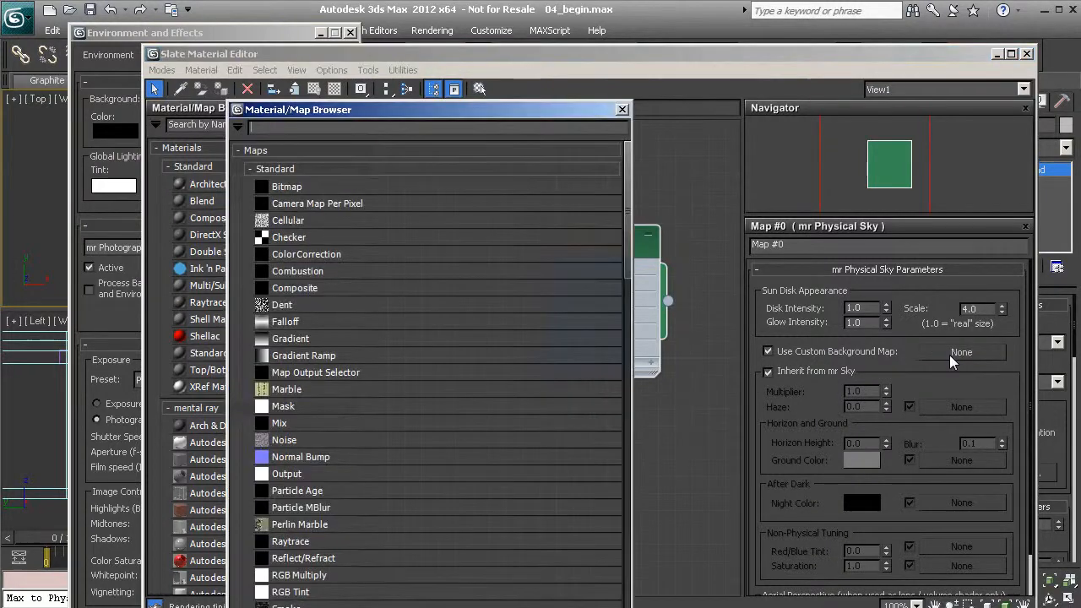
double_click(390, 186)
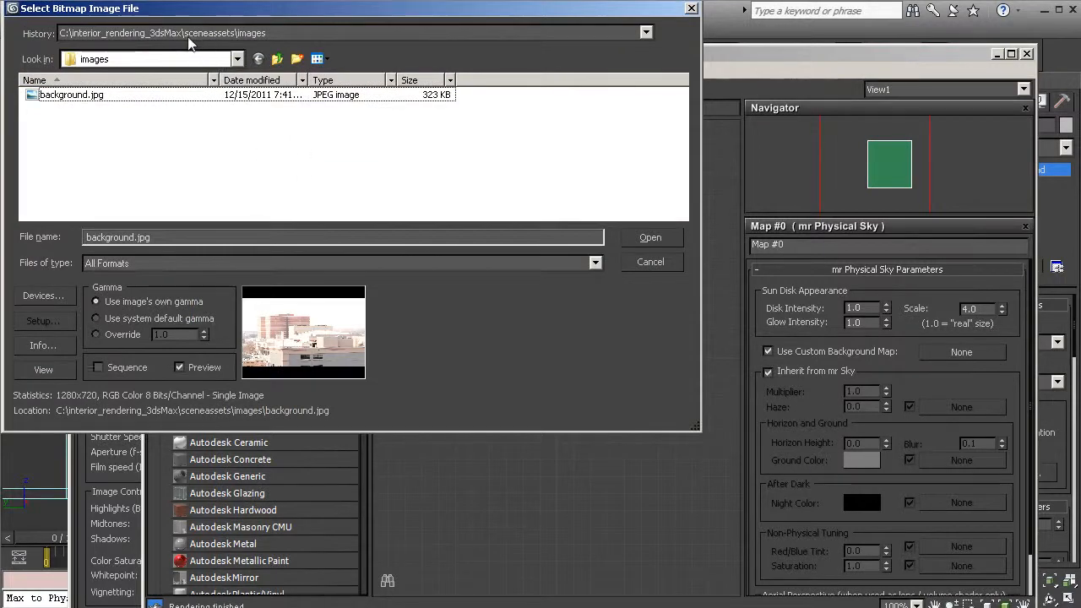
left_click(53, 96)
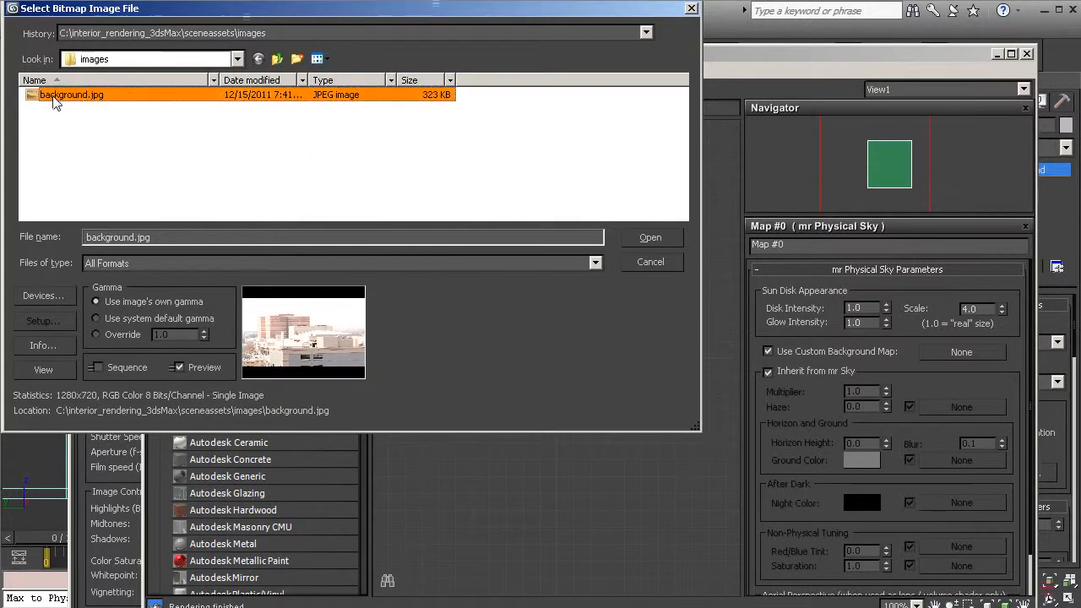
double_click(43, 96)
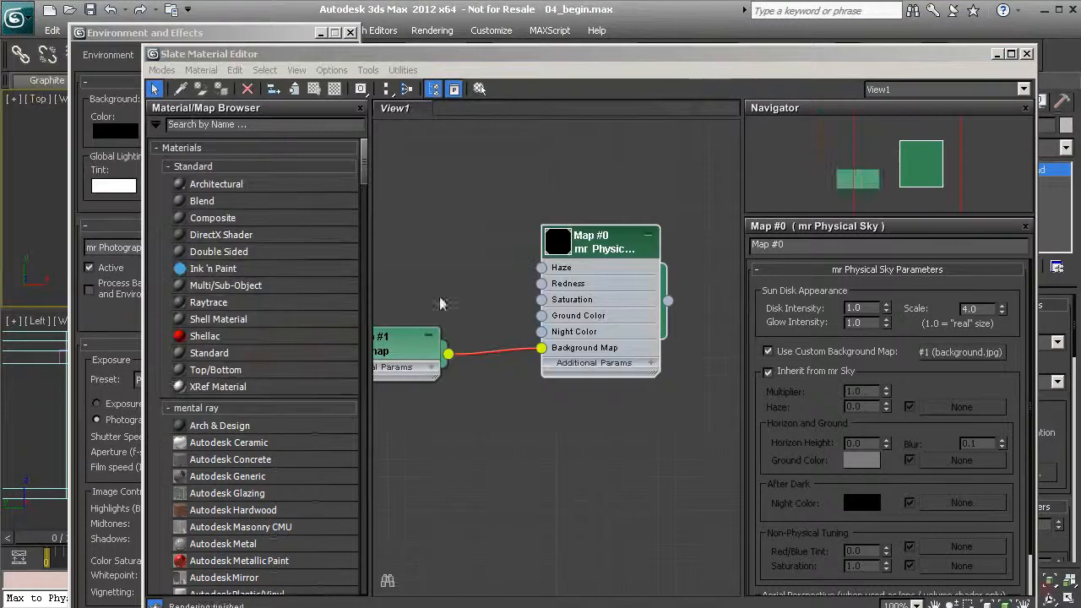
Step: Inspect the background bitmap's mapping parameters and return to the mr Physical Sky parameters
middle_click_drag(460, 317, 564, 312)
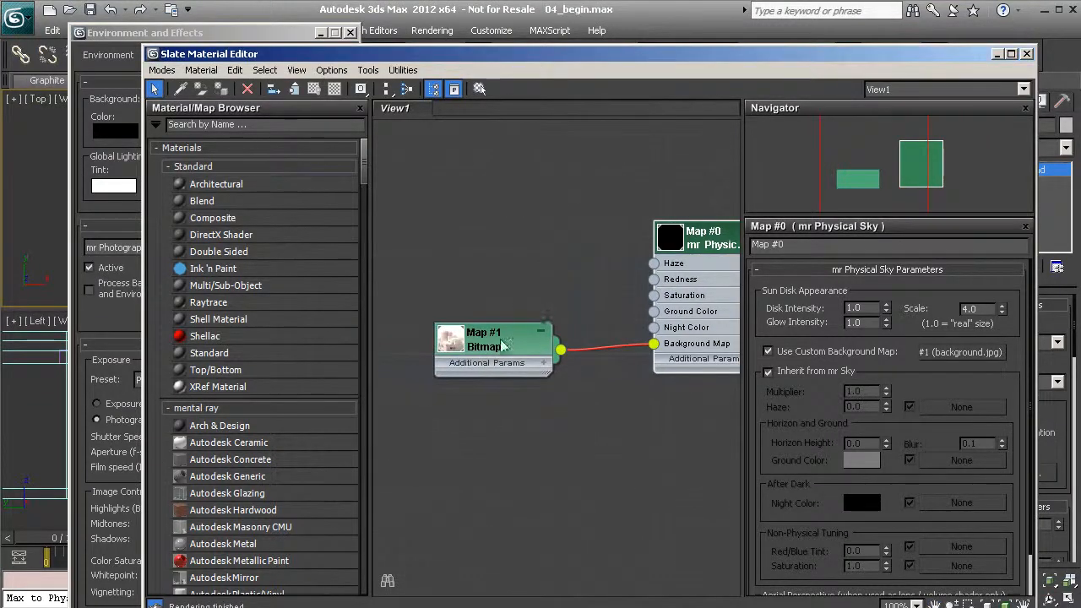
double_click(494, 346)
middle_click_drag(494, 346, 421, 345)
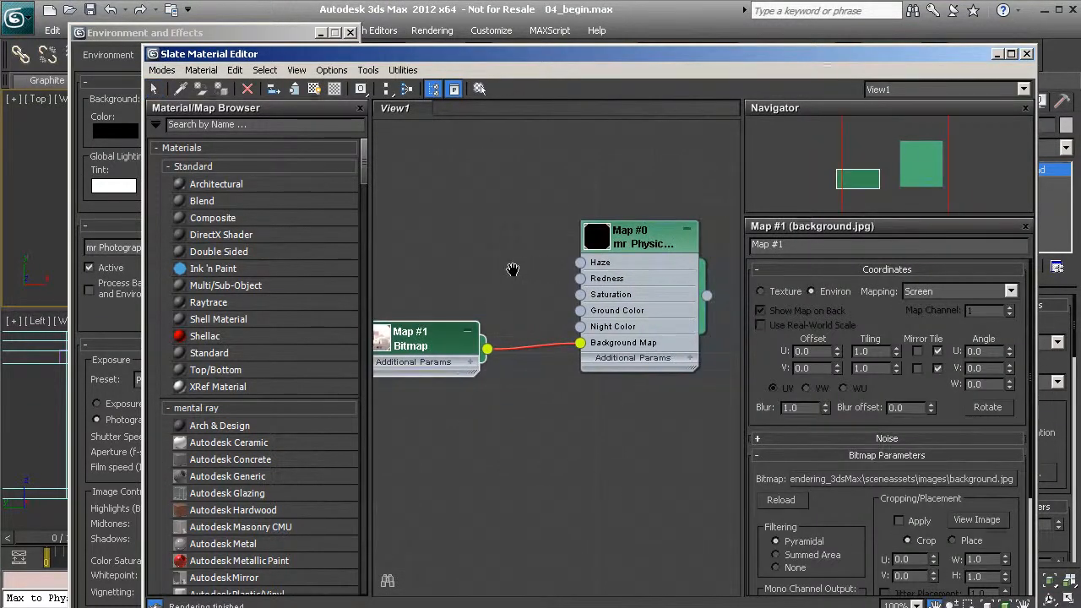
double_click(646, 241)
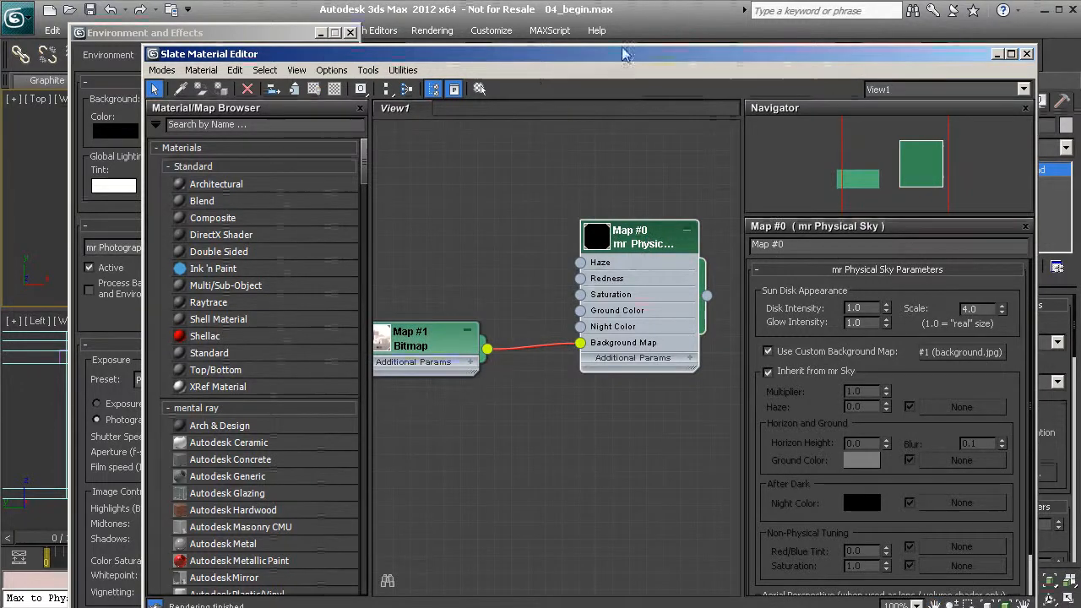
Step: Render the Camera001 view with the background image, and close the render, material editor and environment windows
left_click(671, 23)
key("shift+q")
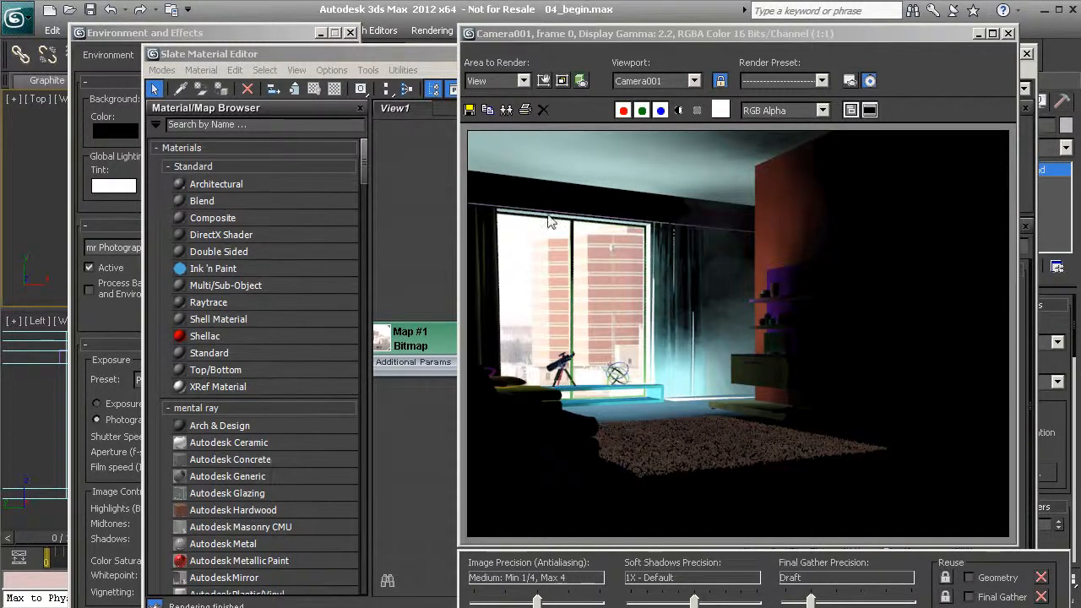
left_click(1007, 34)
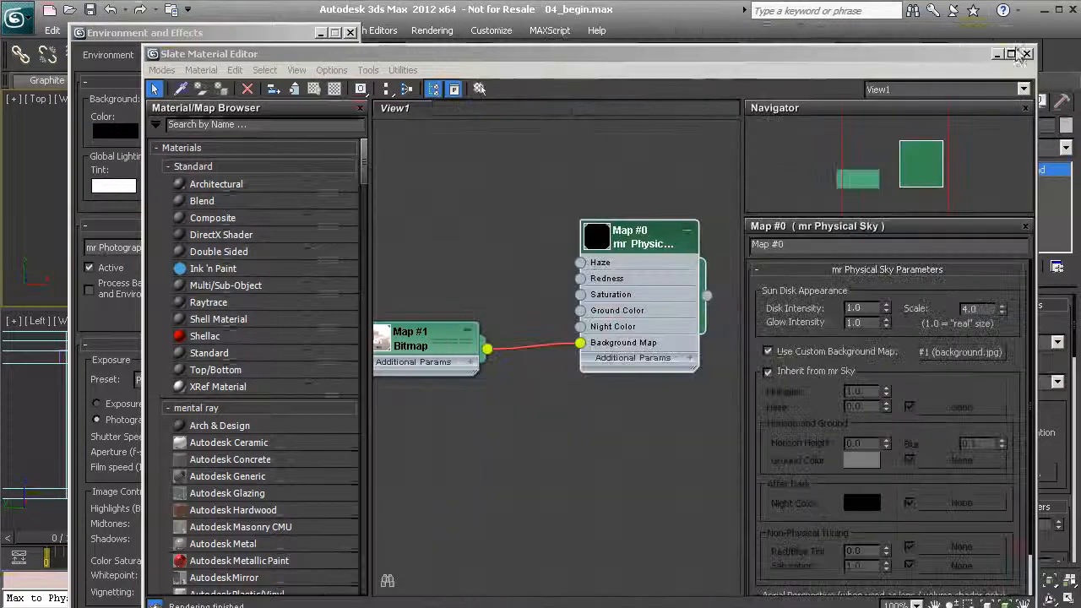
left_click(1025, 53)
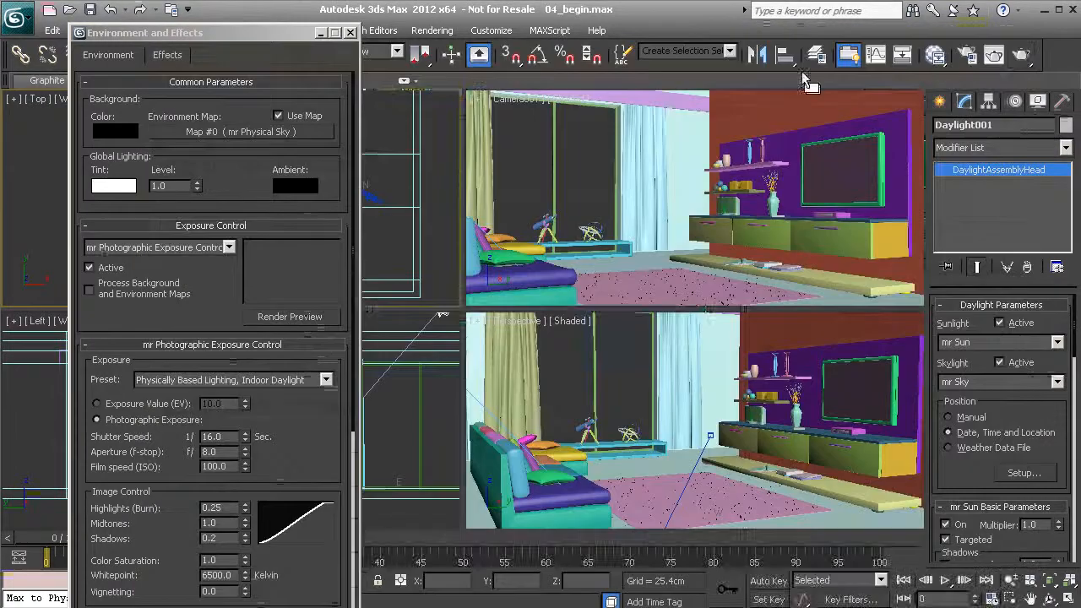
left_click(349, 32)
Step: Maximize the Perspective view, orbit it to examine the curtained window openings, and bring back the Camera001 rendered frame
left_click(621, 375)
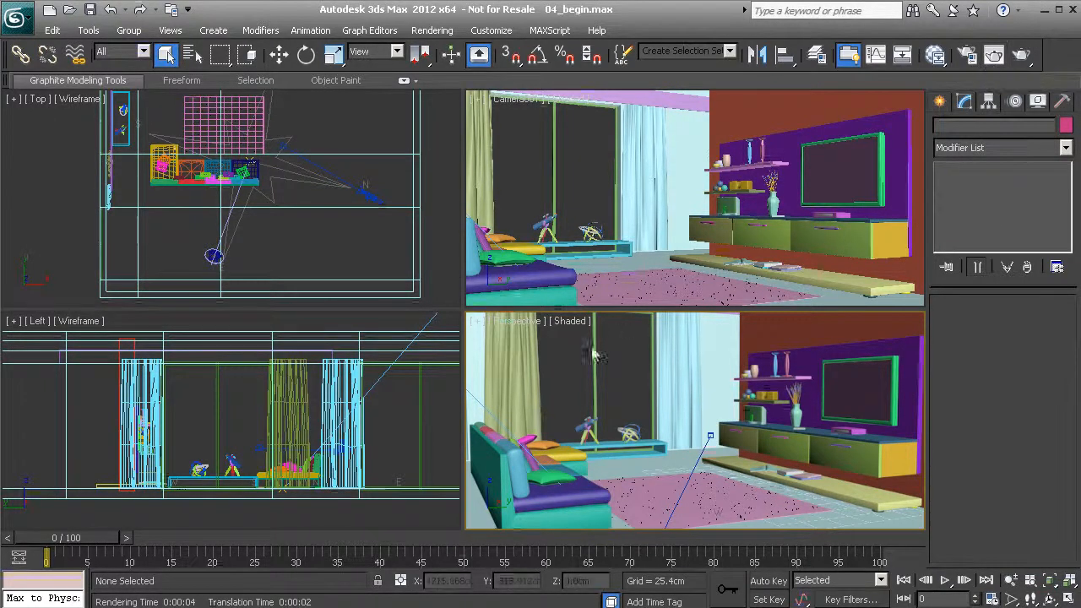
middle_click_drag(608, 379, 689, 460)
key("alt+w")
middle_click_drag(644, 398, 407, 294, "alt")
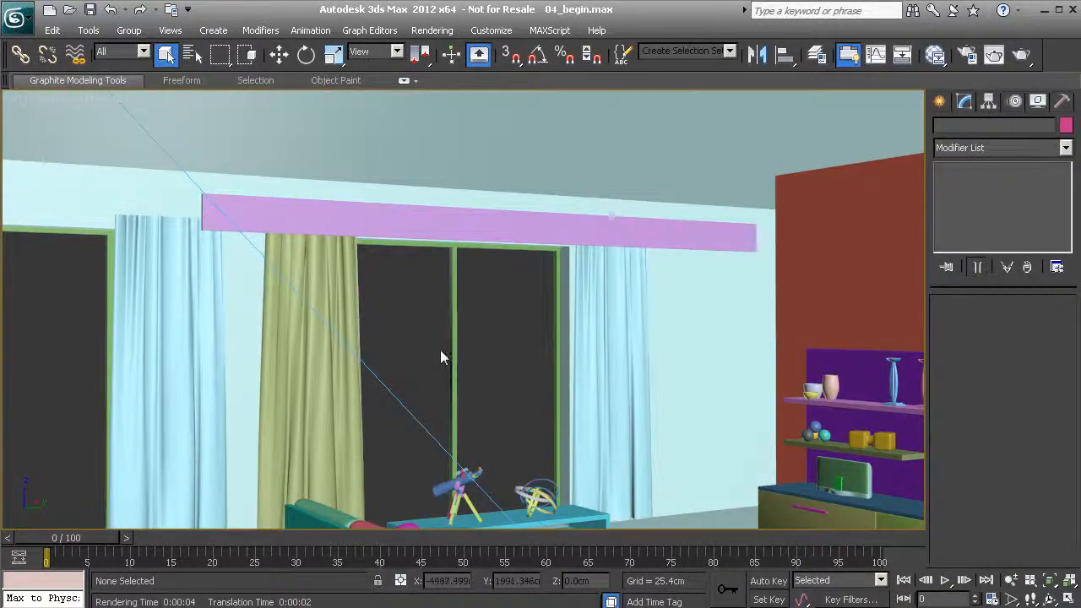
left_click_drag(415, 347, 422, 336)
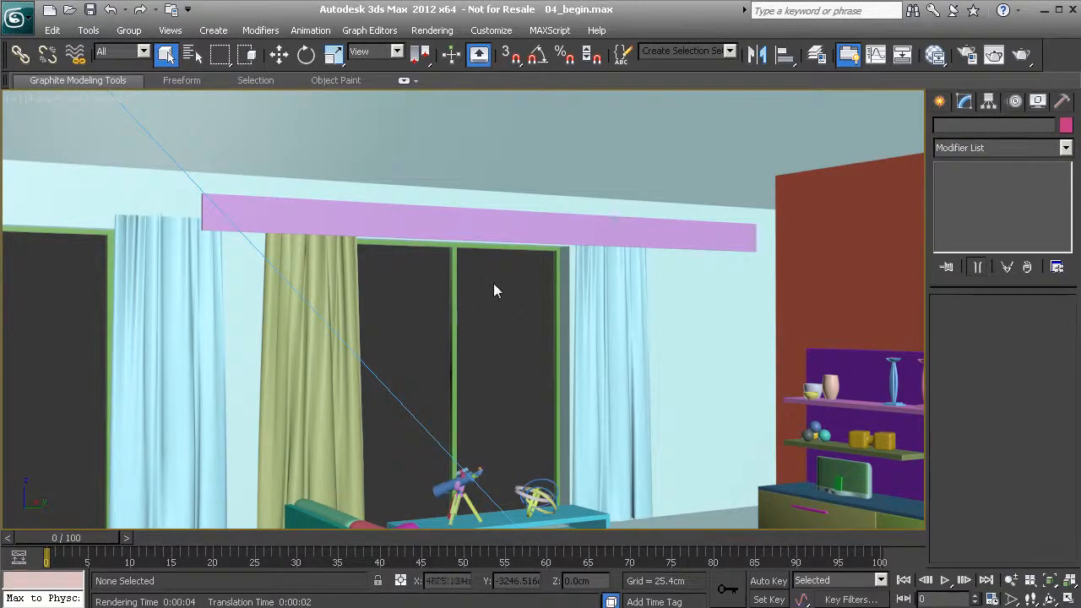
middle_click_drag(526, 366, 494, 294, "alt")
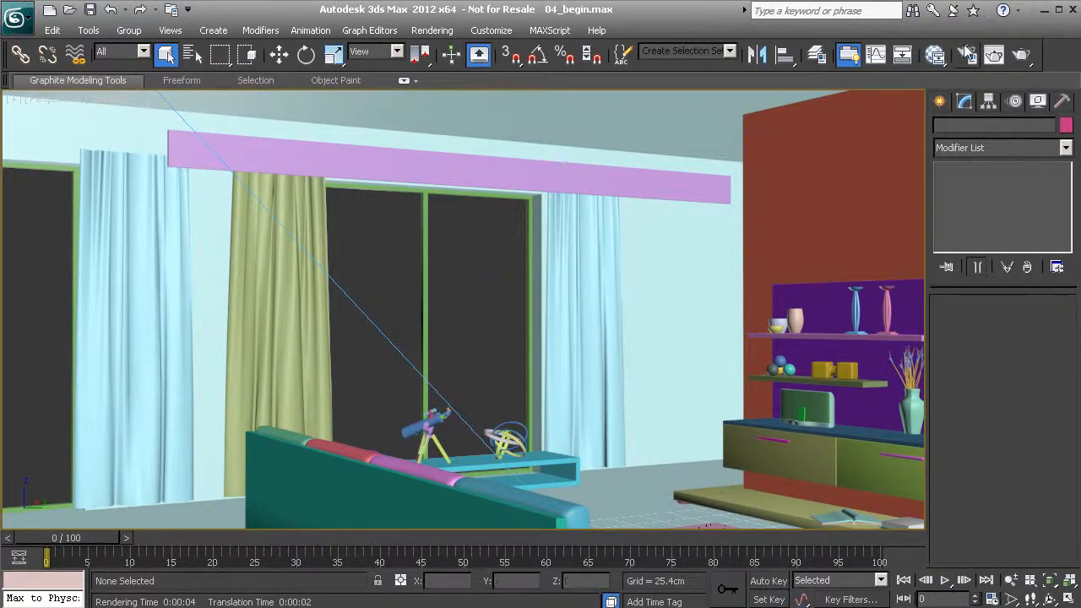
left_click(989, 61)
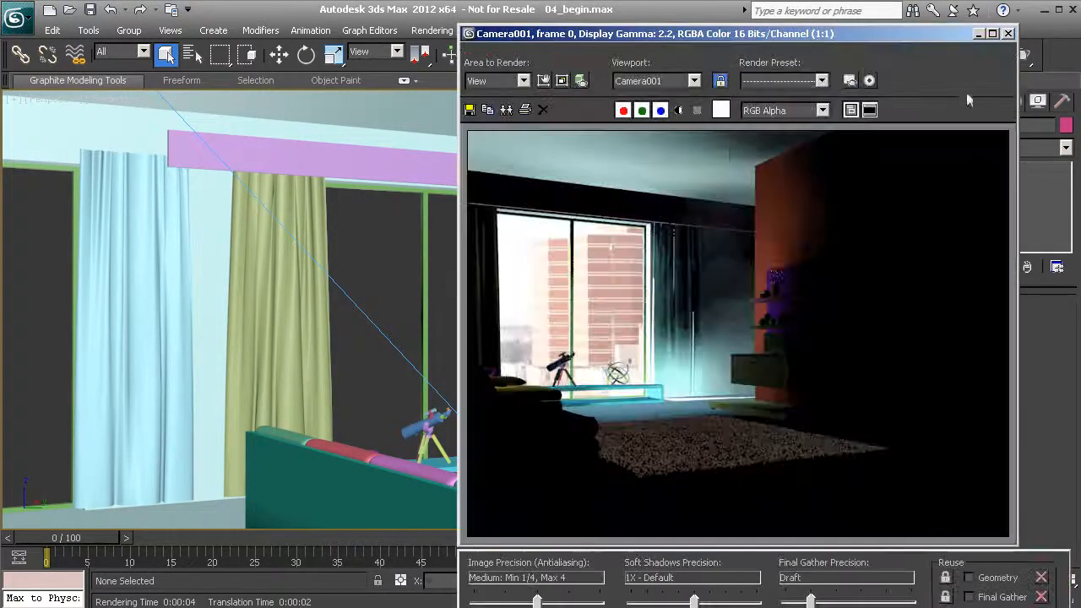